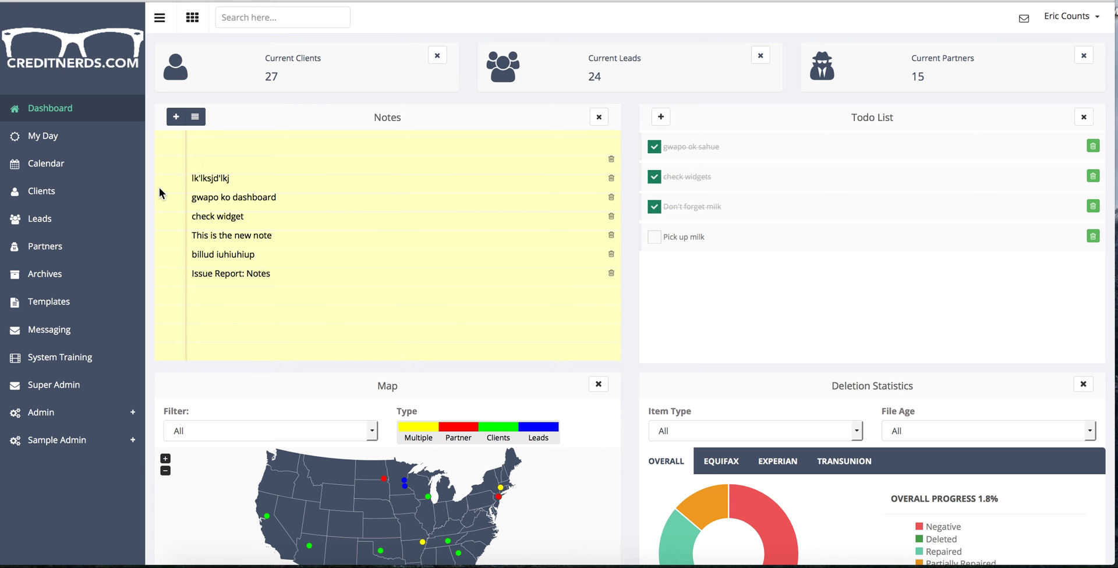
# - Open the stock templates list and show 15 records per page
pyautogui.click(58, 312)
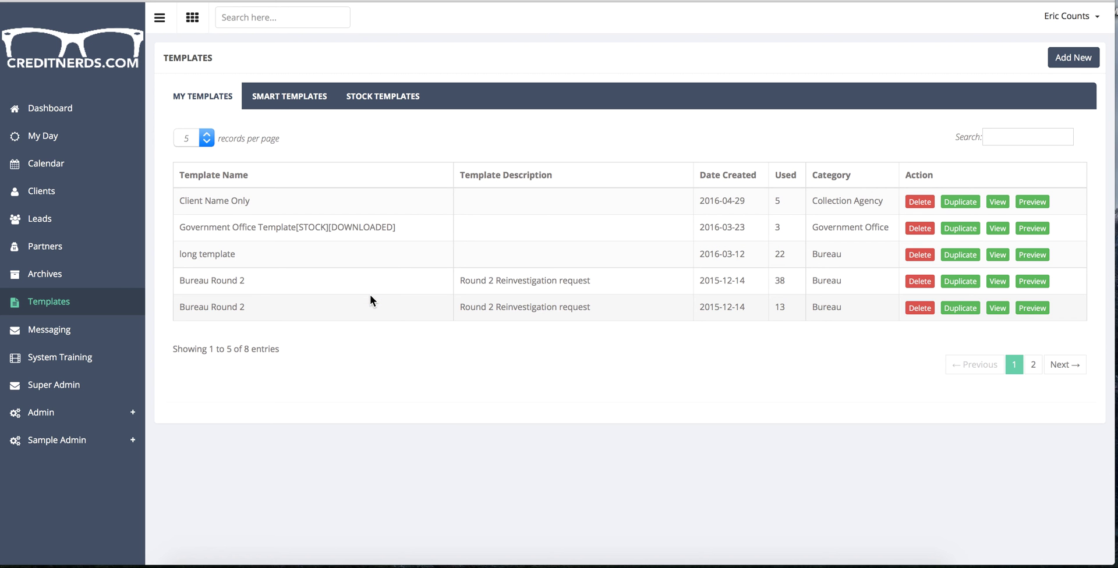
pyautogui.click(371, 98)
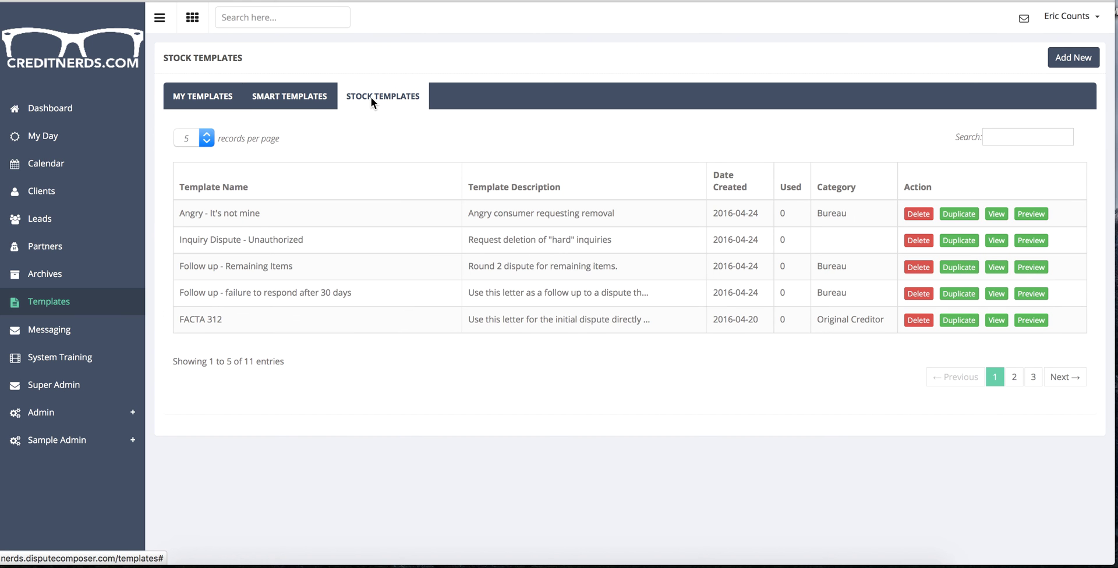
pyautogui.click(205, 142)
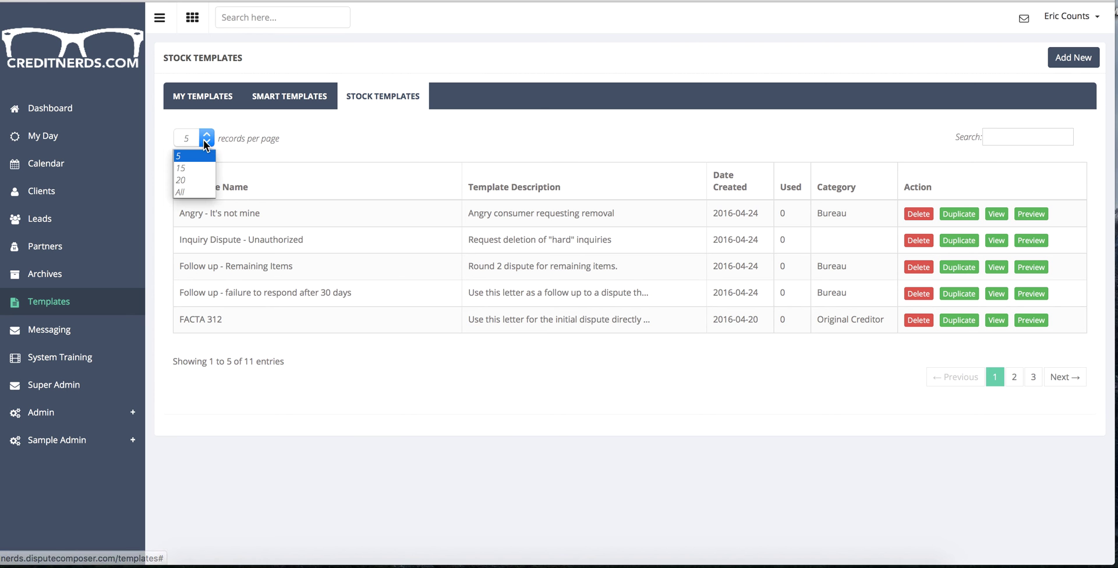
pyautogui.click(194, 168)
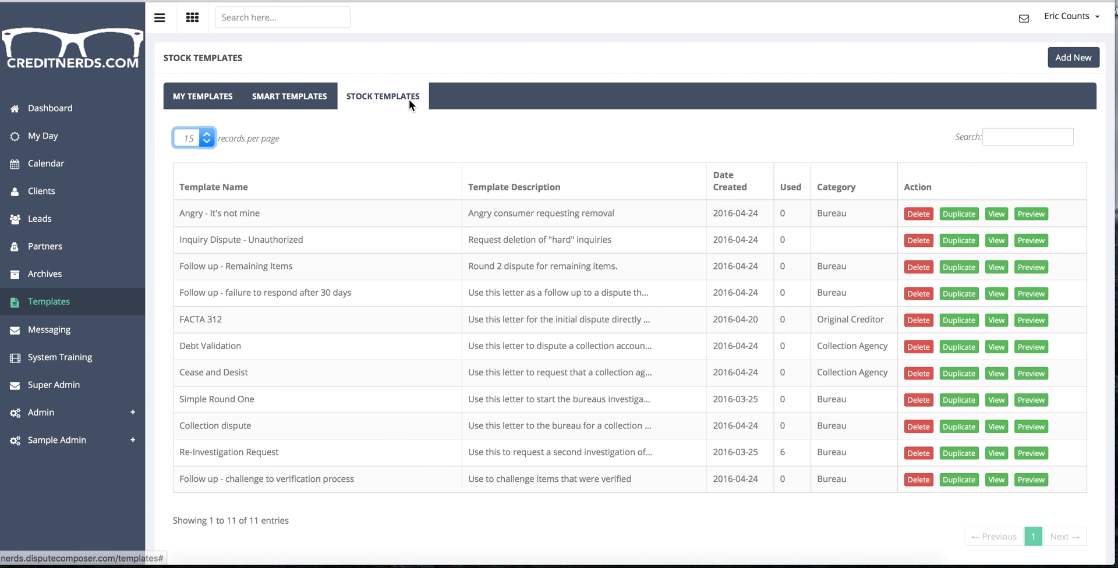
# - Start a new personal template in the Bureau category and name it "Testing Spinner"
pyautogui.click(195, 103)
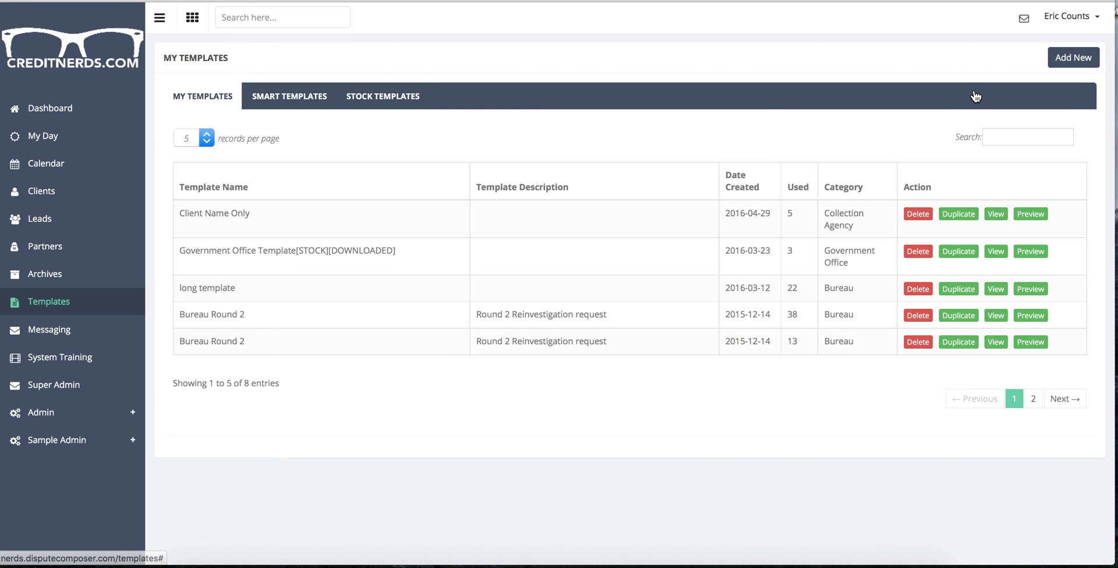
pyautogui.click(1084, 60)
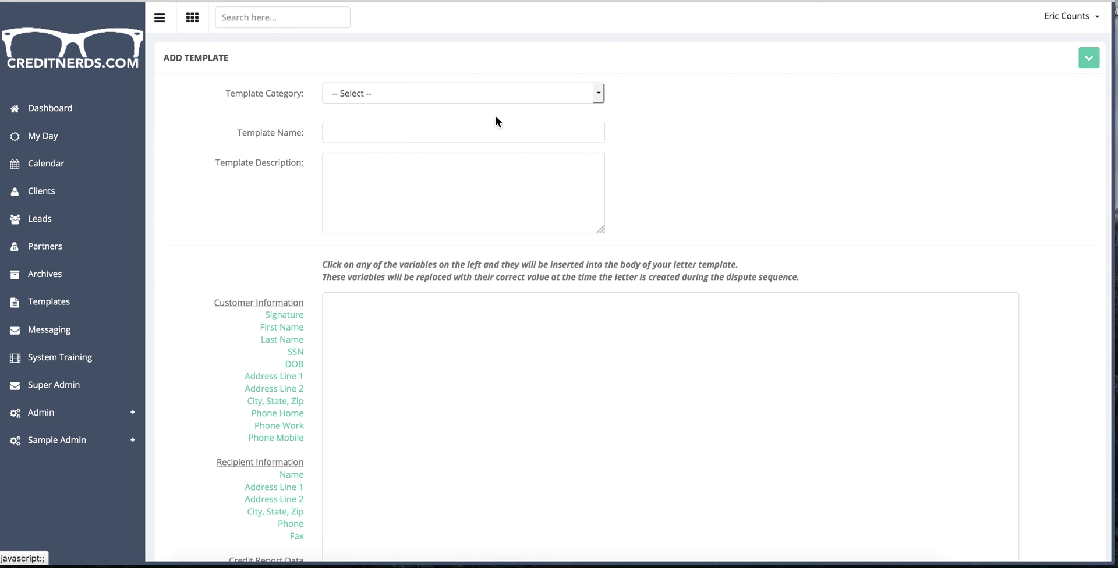
pyautogui.click(387, 93)
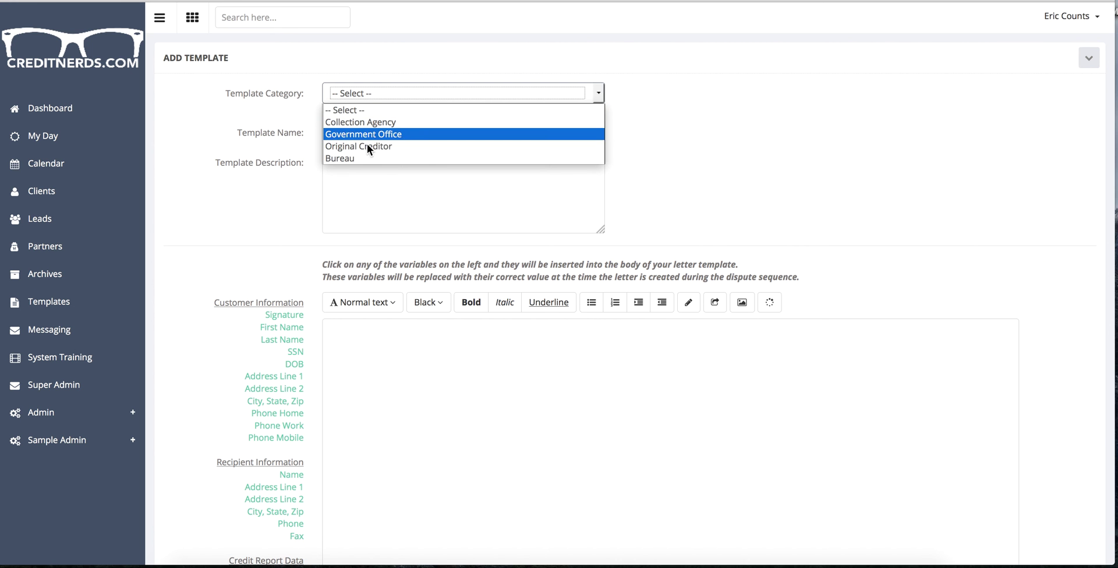
pyautogui.click(355, 158)
pyautogui.click(354, 131)
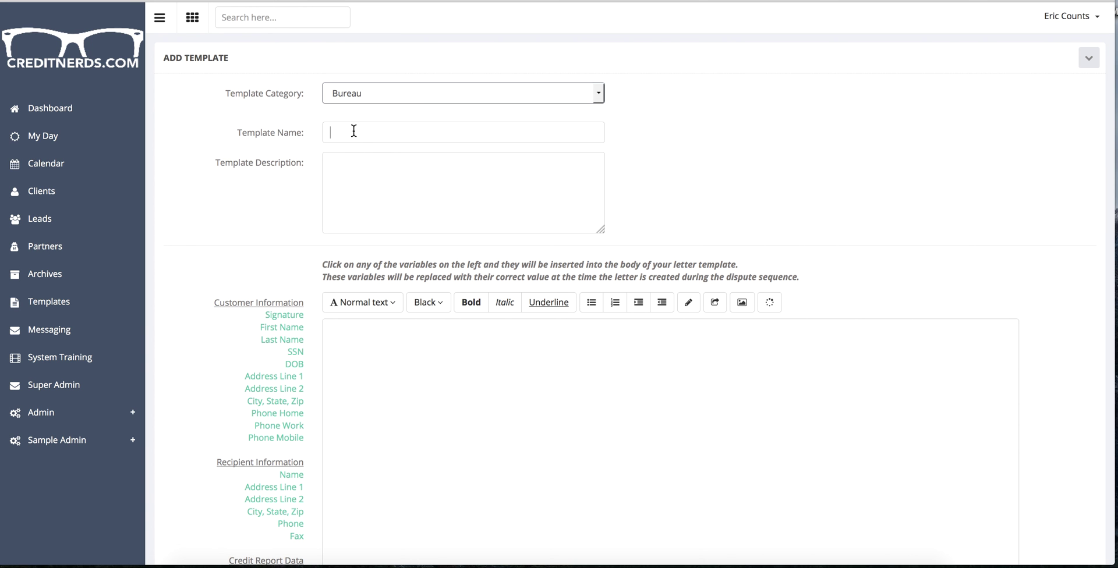
pyautogui.write('Test')
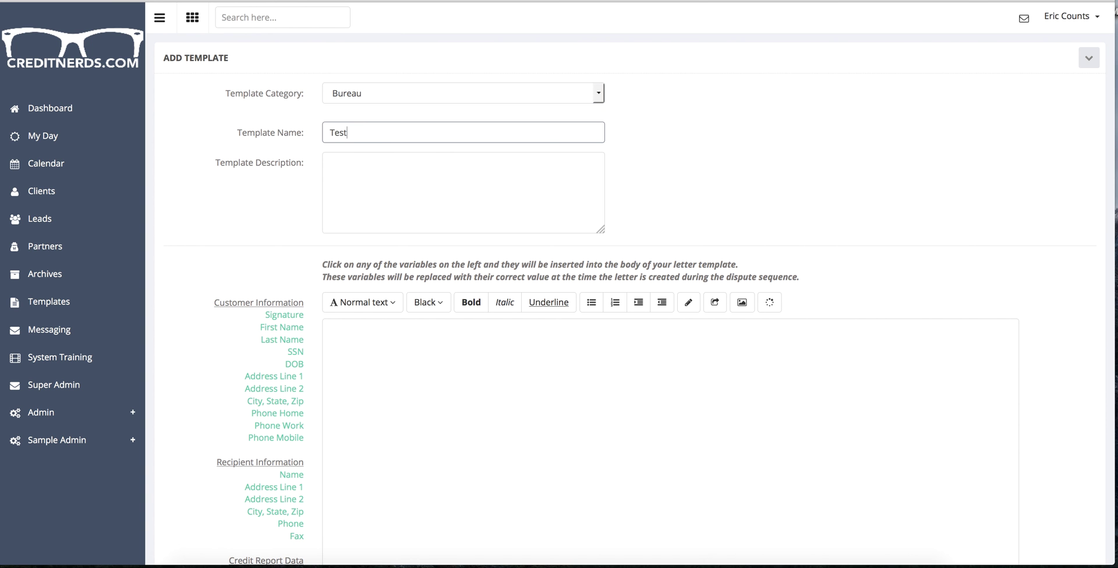
pyautogui.write('ing Spinner')
# - Enter the template description "This is a letter we made to test the spinner."
pyautogui.click(364, 174)
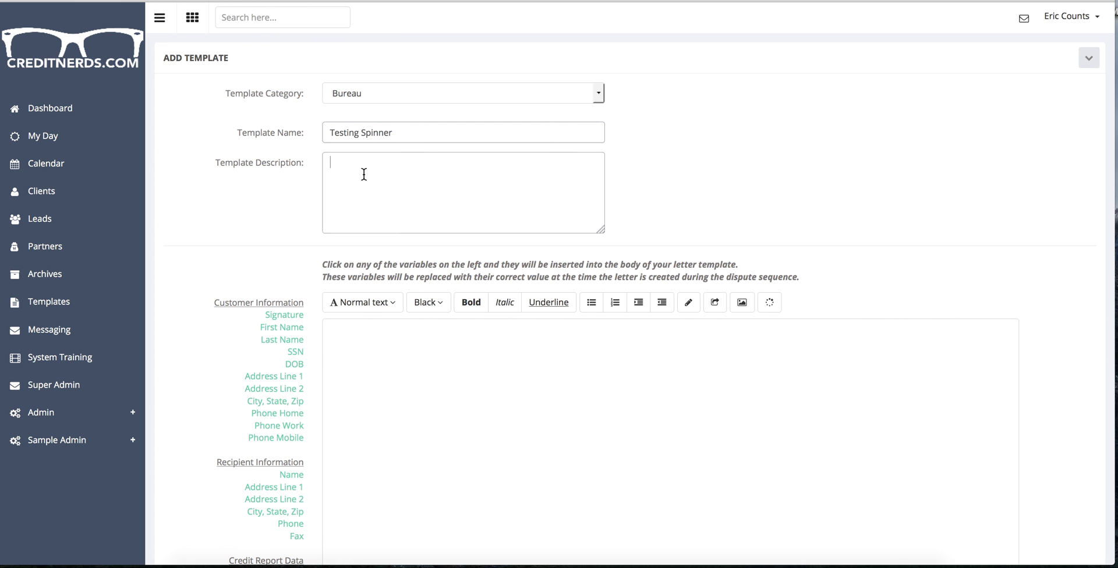
pyautogui.write('This ')
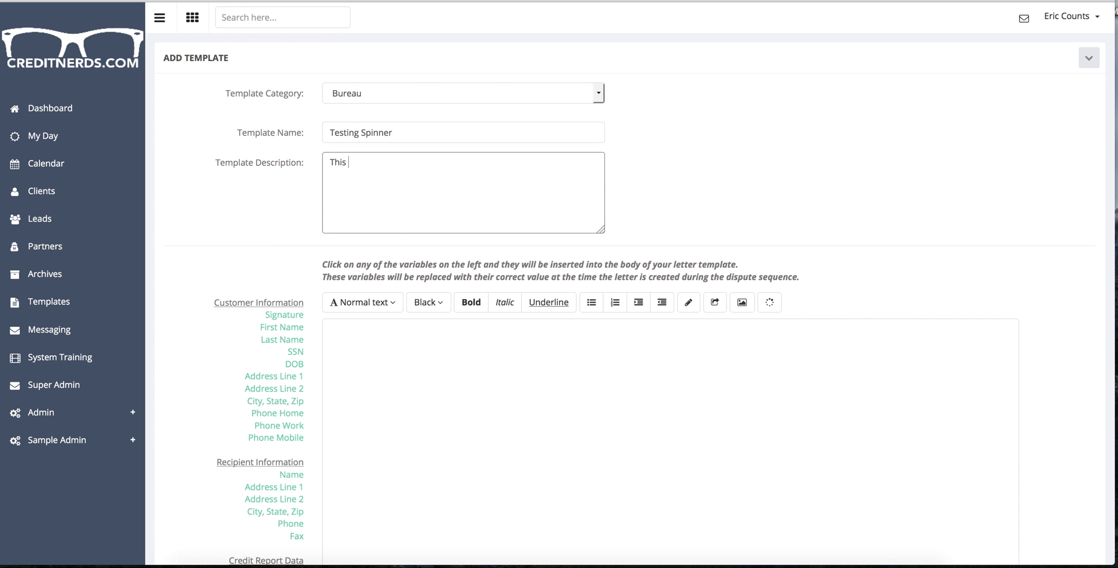
pyautogui.write('is a letter we made to test the')
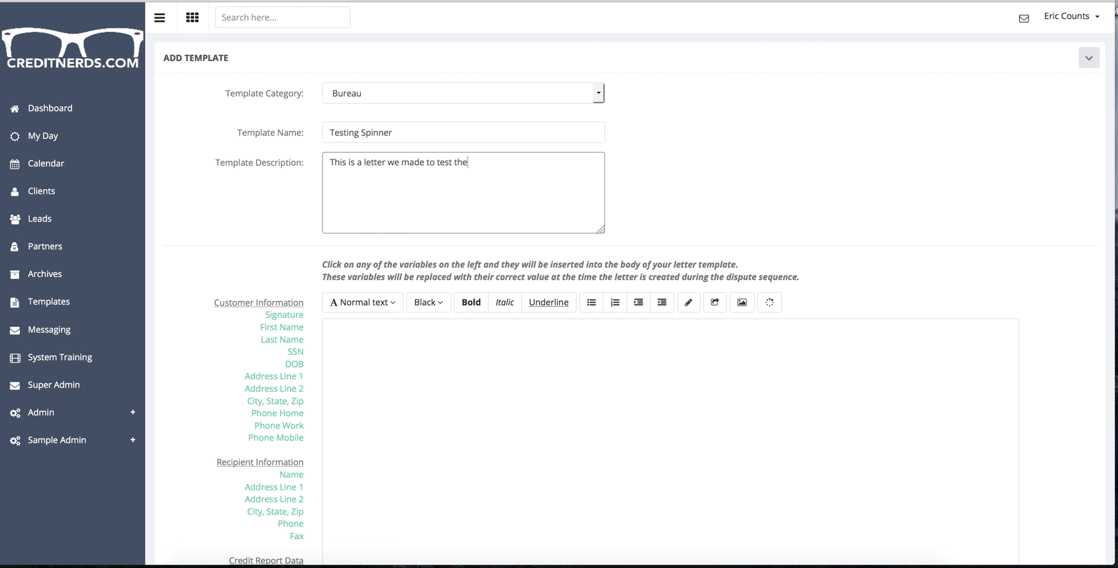
pyautogui.write(' spinner.')
# - Insert spinner text into the letter body with the alternatives Option1, Option2 and Option3
pyautogui.scroll(-5, 888, 213)
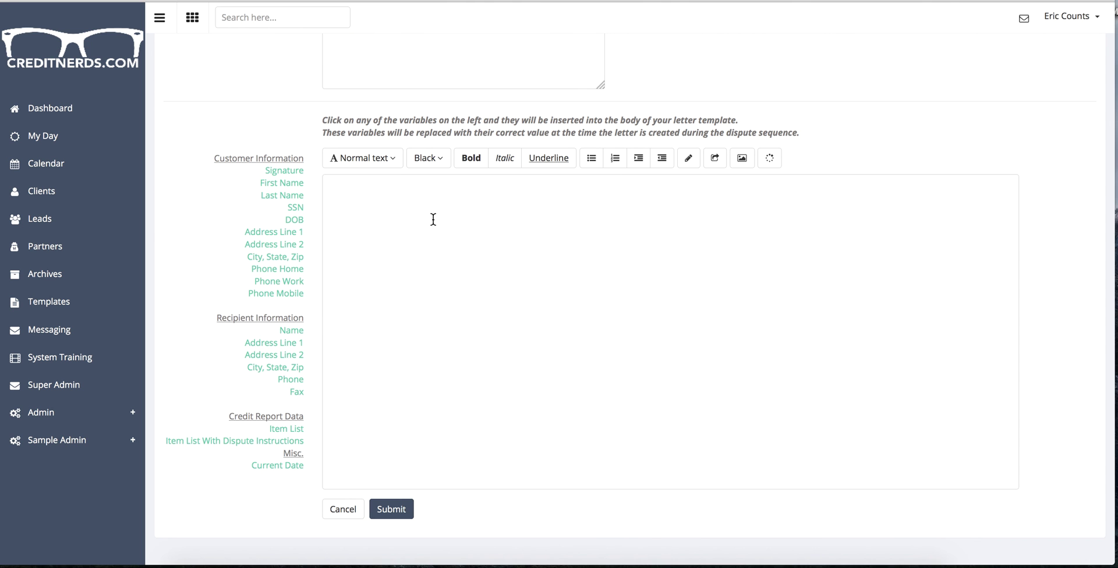
pyautogui.click(353, 198)
pyautogui.click(770, 160)
pyautogui.click(770, 160)
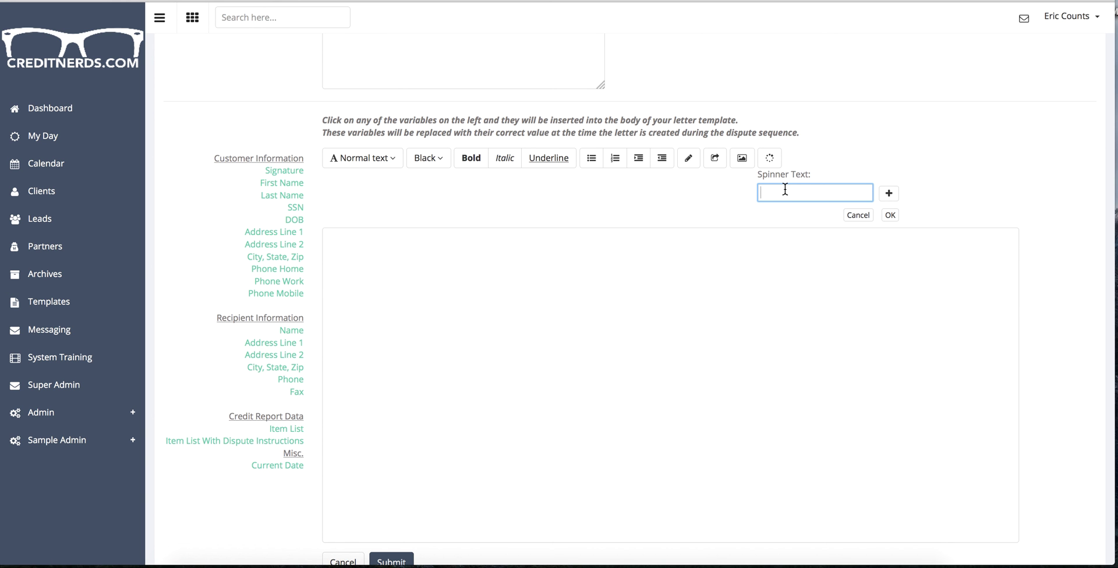
pyautogui.write('Option1')
pyautogui.click(889, 193)
pyautogui.click(775, 212)
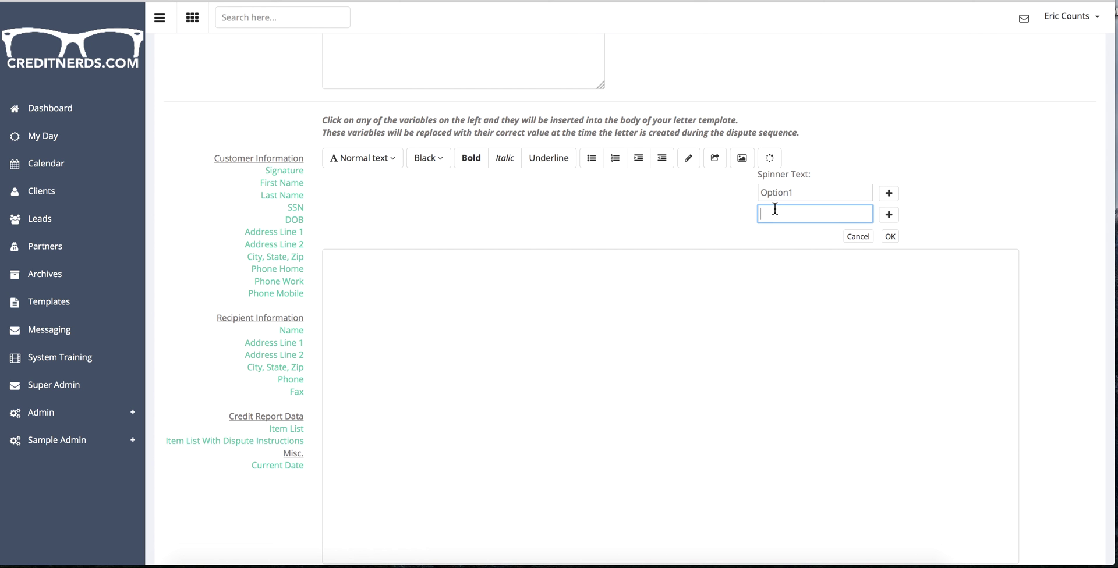
pyautogui.write('Option2')
pyautogui.click(889, 214)
pyautogui.click(789, 234)
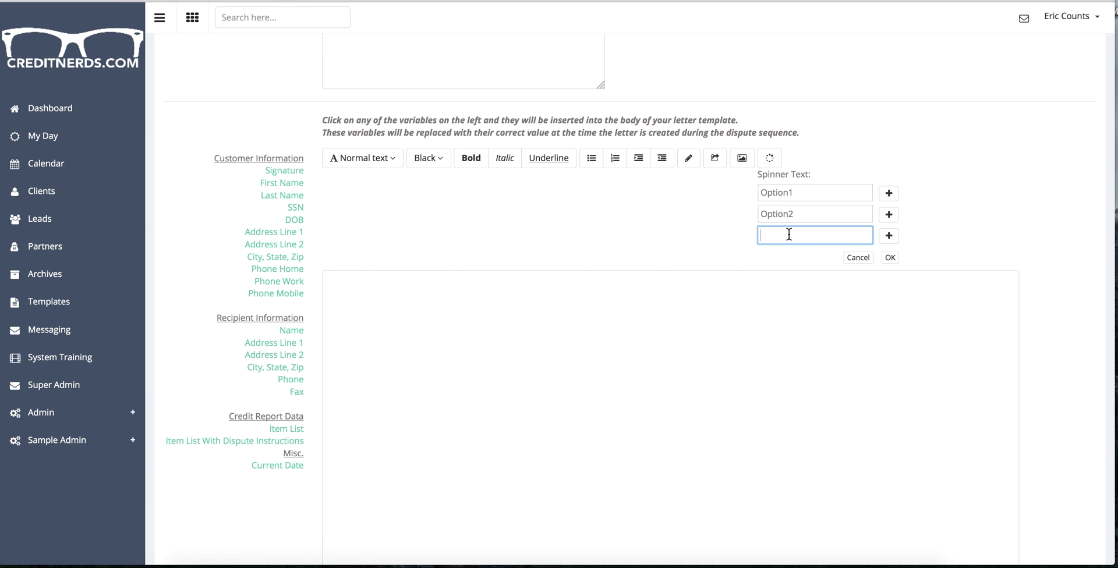
pyautogui.write('Option3')
pyautogui.click(891, 258)
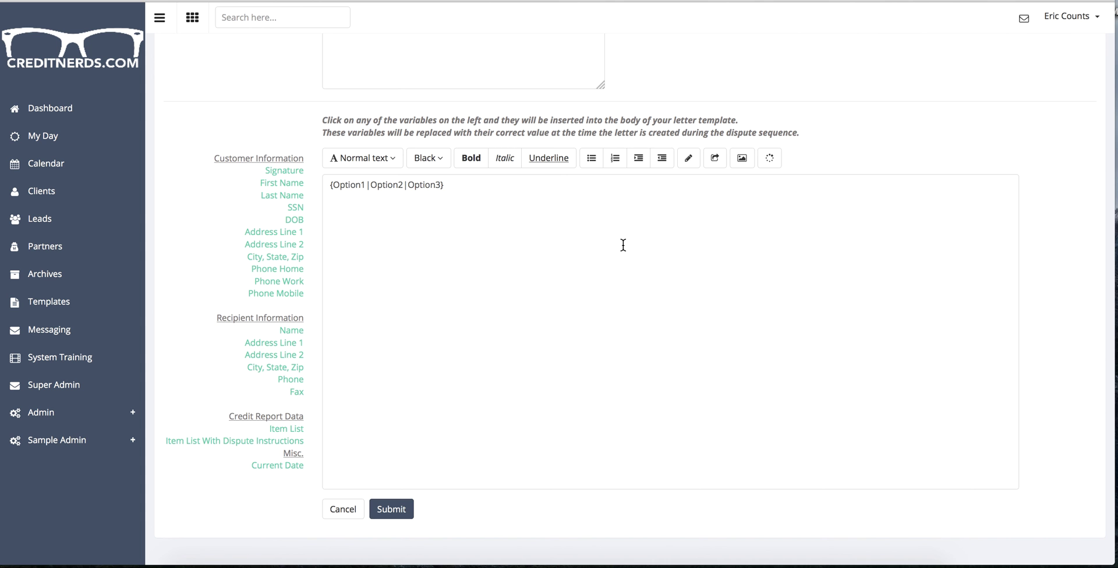
# - Leave the new template unsaved and list the stock templates again with 15 records per page
pyautogui.click(49, 302)
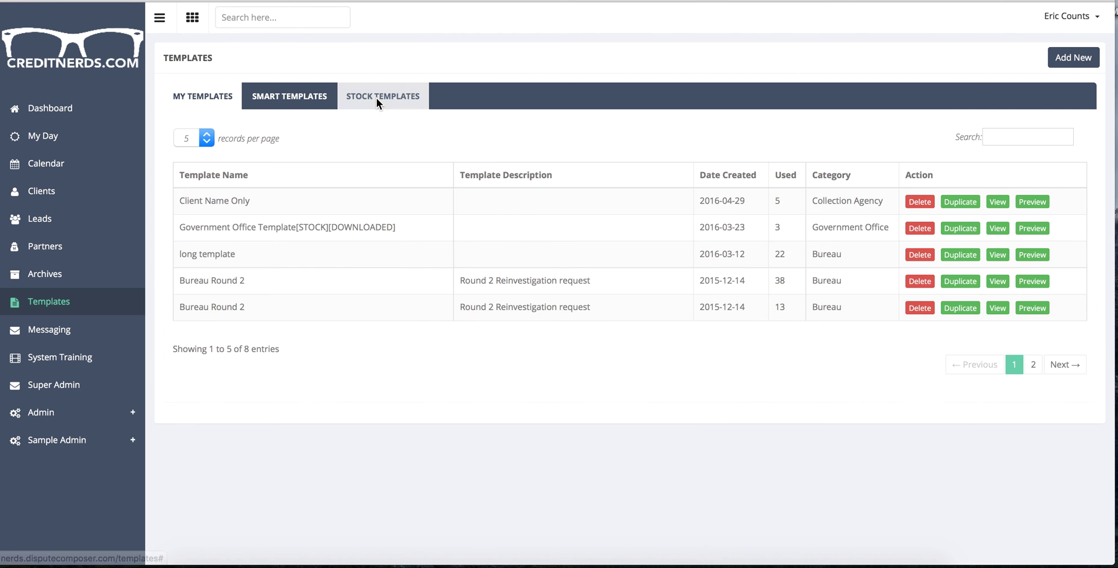
pyautogui.click(376, 97)
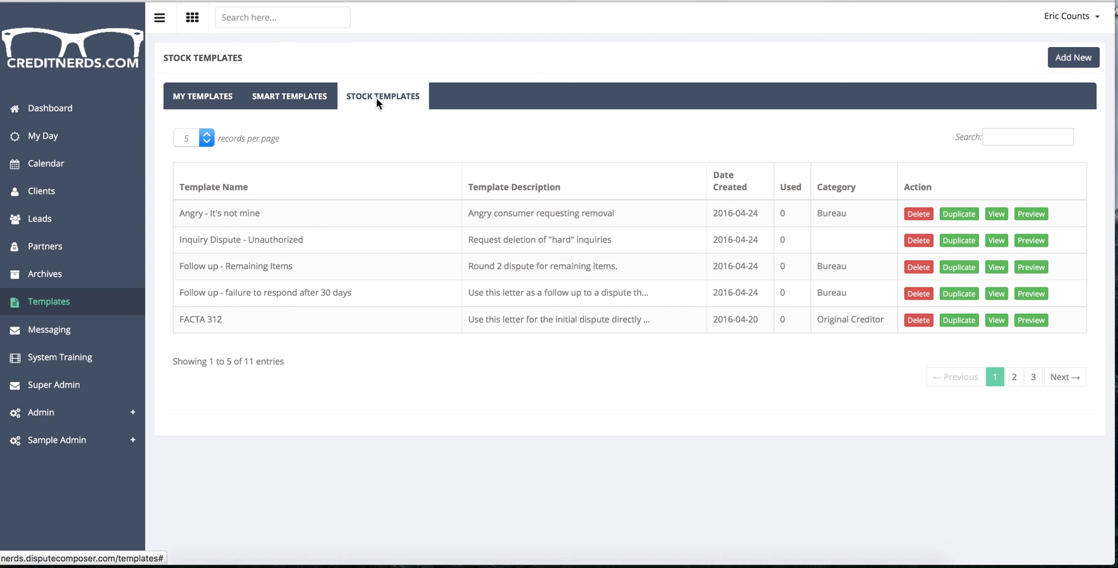
pyautogui.click(208, 135)
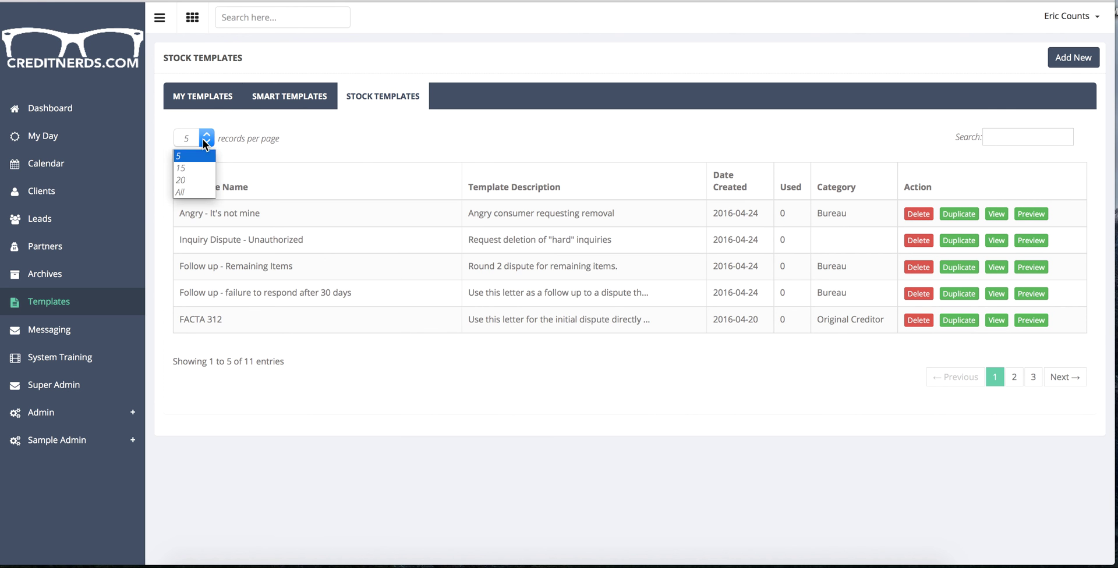
pyautogui.click(187, 169)
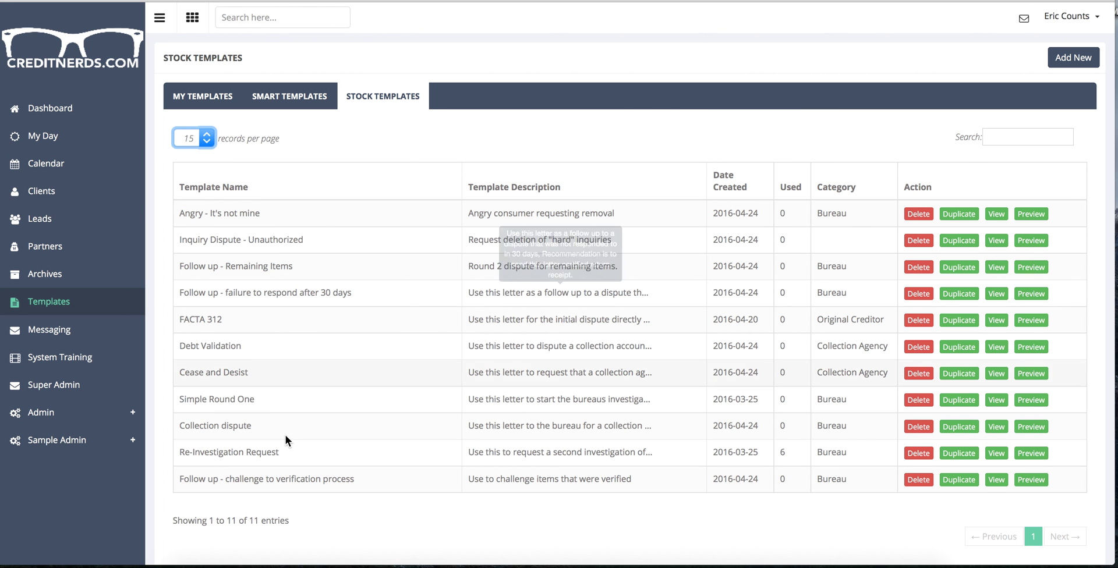
# - Open the Simple Round One stock template and examine the spinner variations and variables in its letter body
pyautogui.click(996, 402)
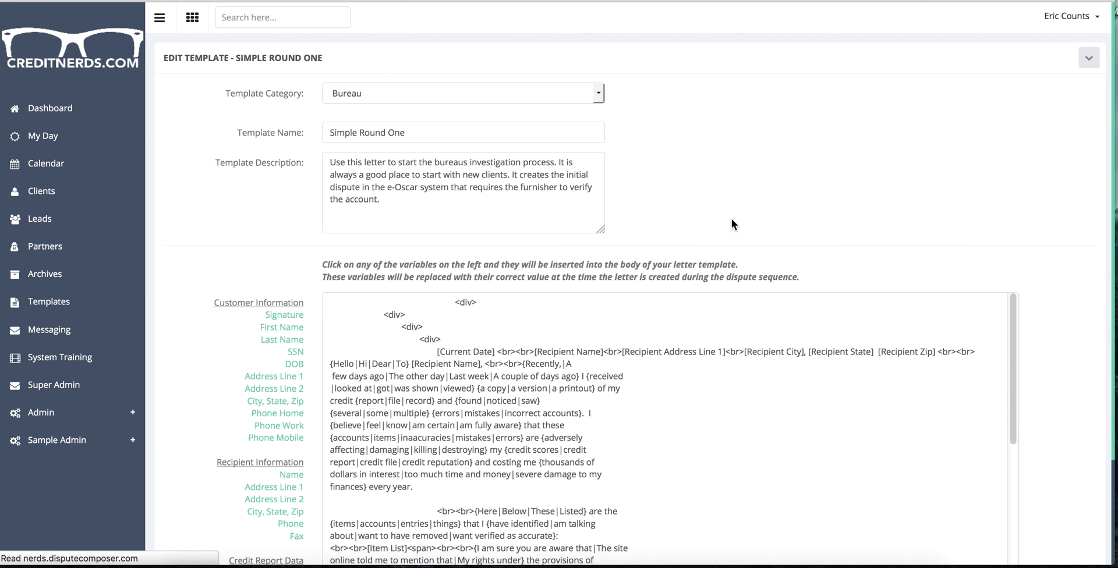
pyautogui.scroll(-3, 544, 364)
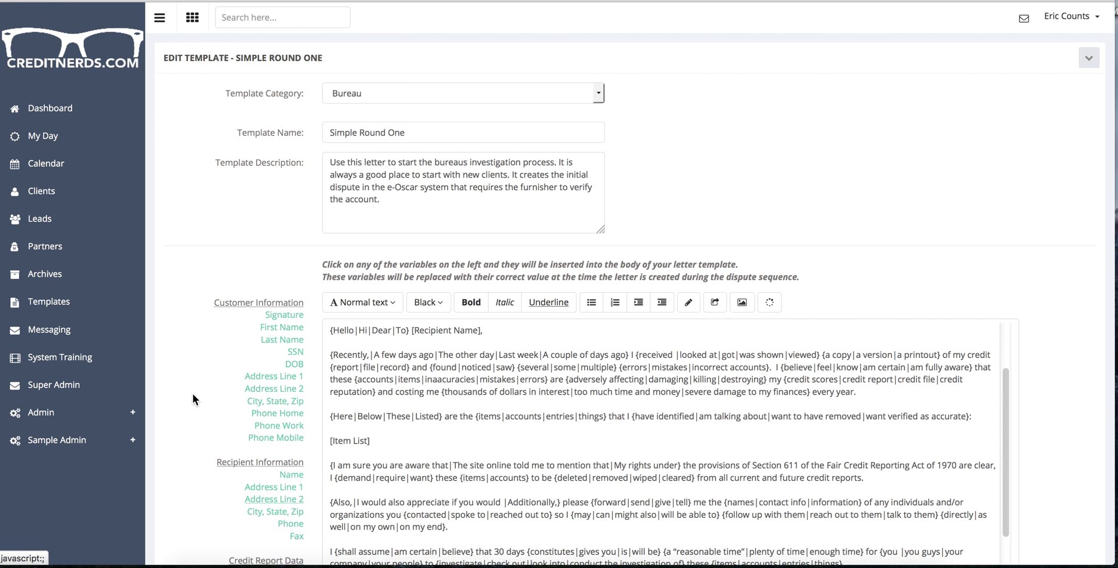
pyautogui.scroll(-3, 193, 393)
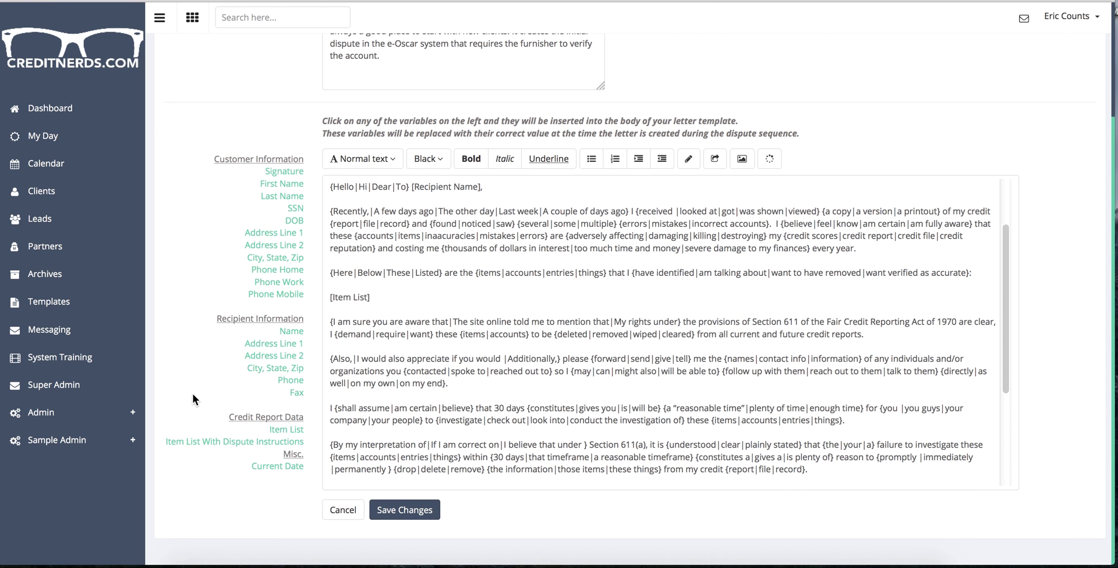